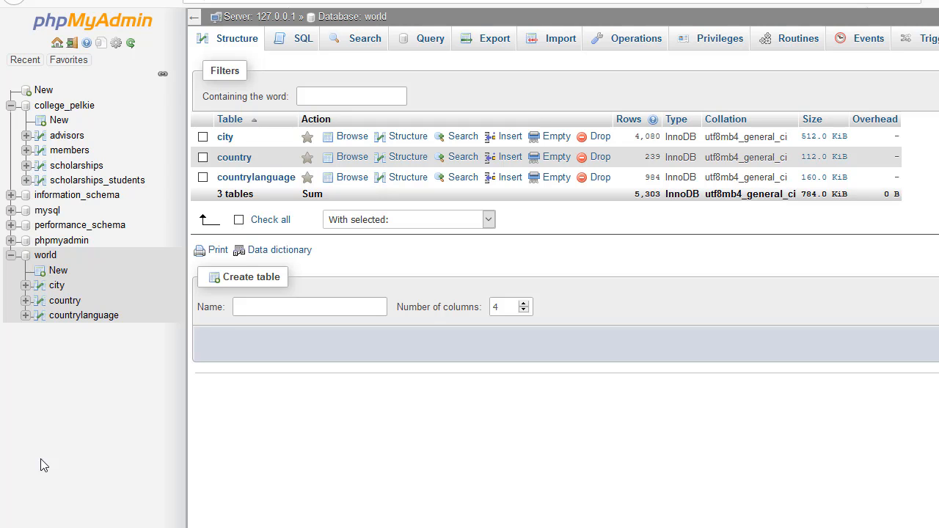
- Open the city table of the world database and show its structure
left_click(225, 138)
left_click(300, 38)
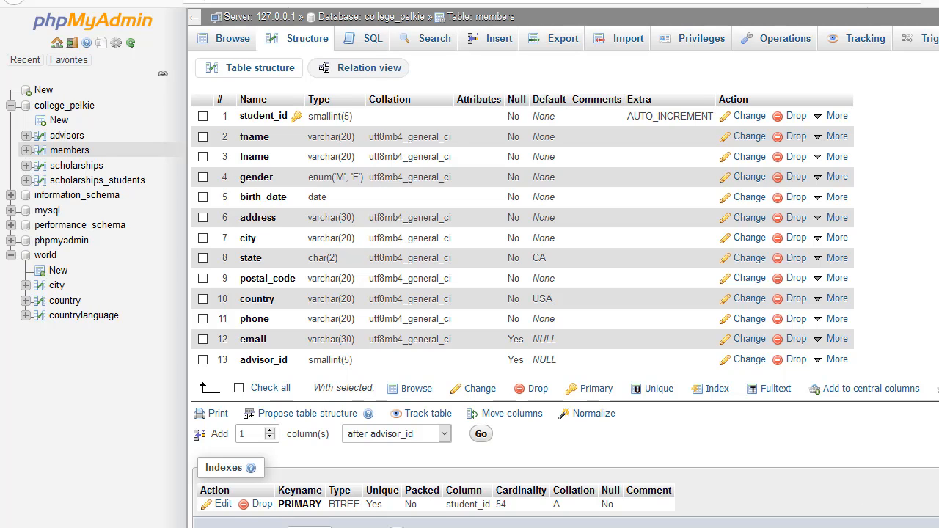
- Configure a new single-column index of type INDEX on the advisor_id column of the members table in college_pelkie
scroll(565, 289, "down", 1)
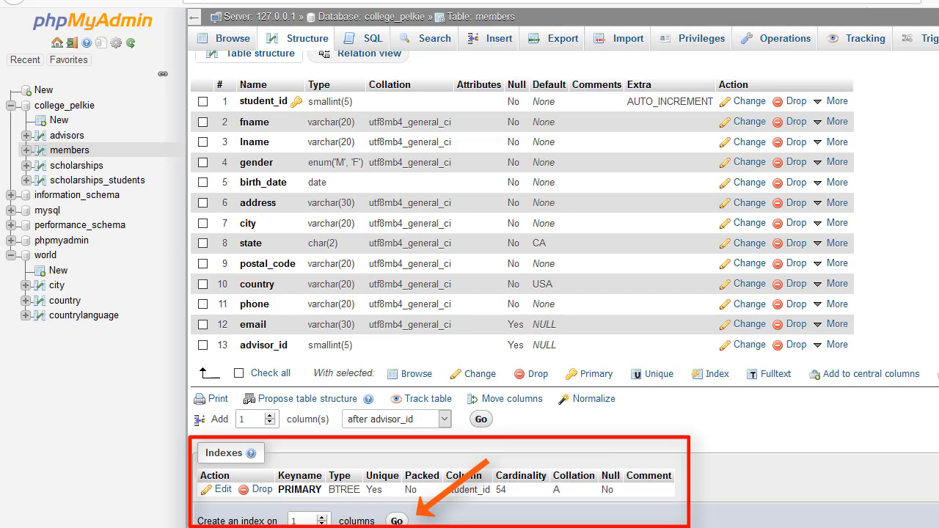
left_click(396, 521)
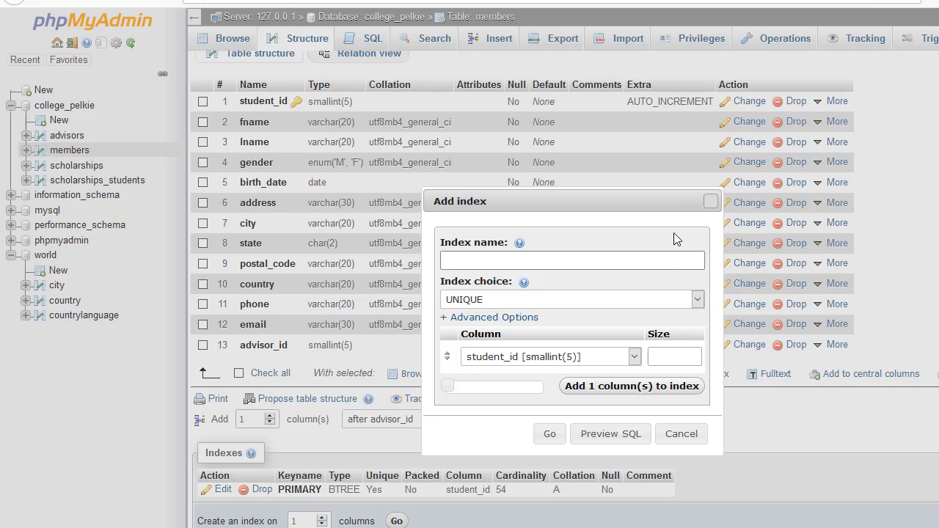
left_click(664, 258)
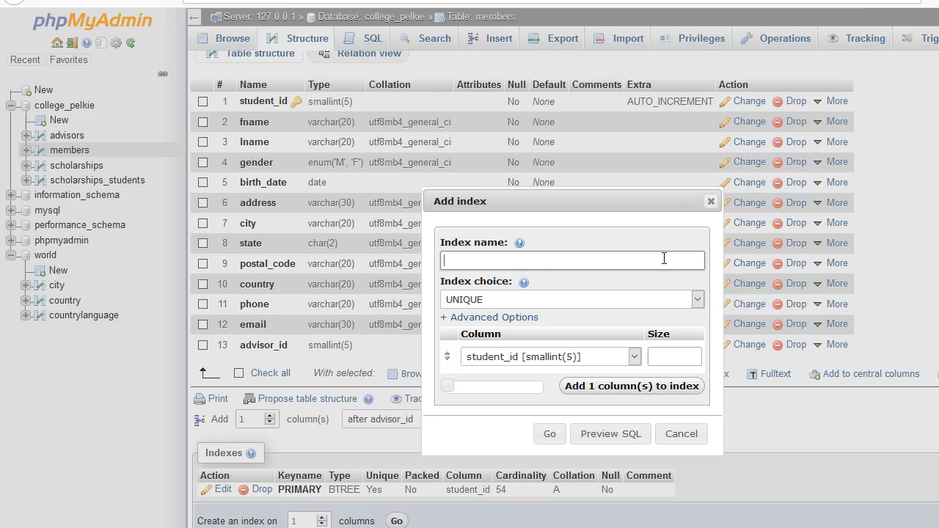
left_click(697, 302)
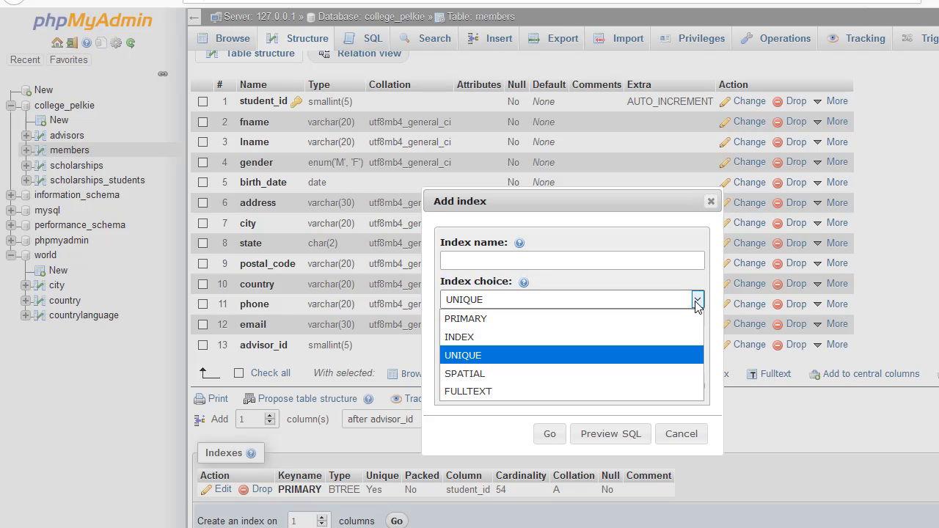
left_click(511, 349)
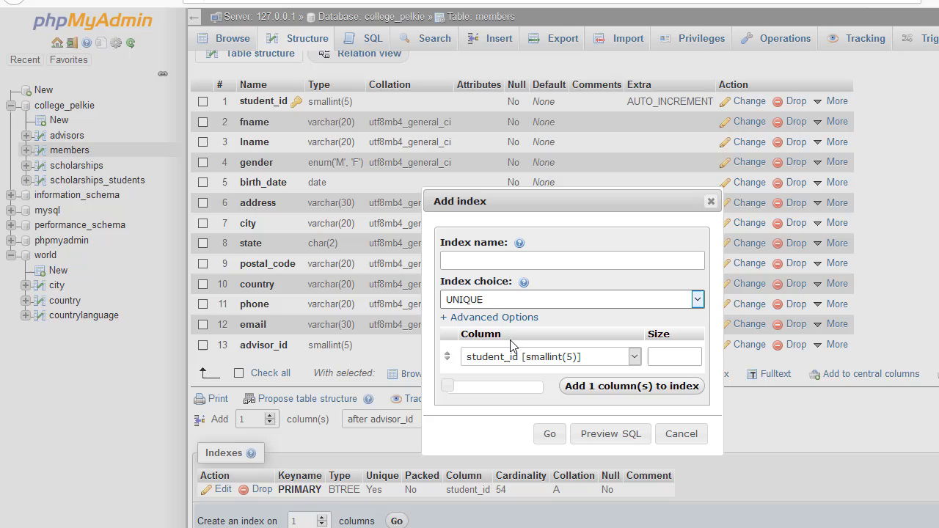
left_click(635, 359)
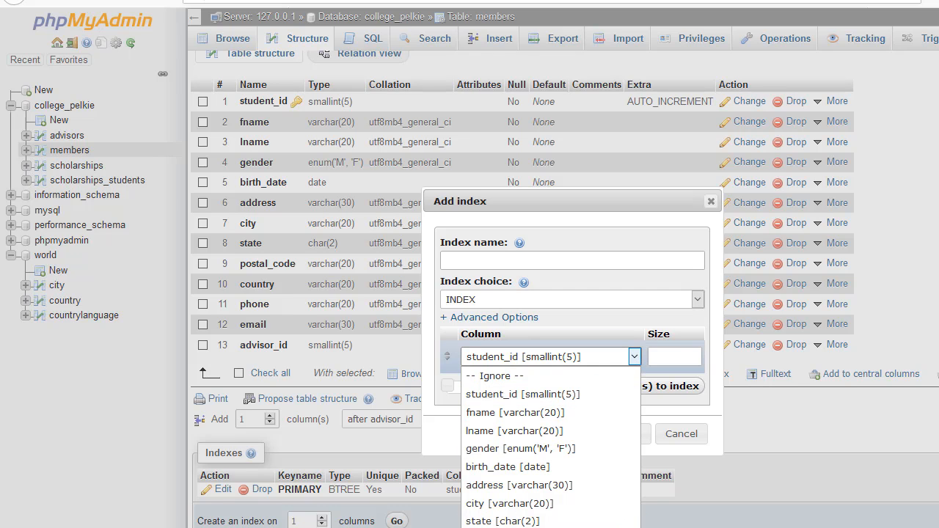
left_click(506, 527)
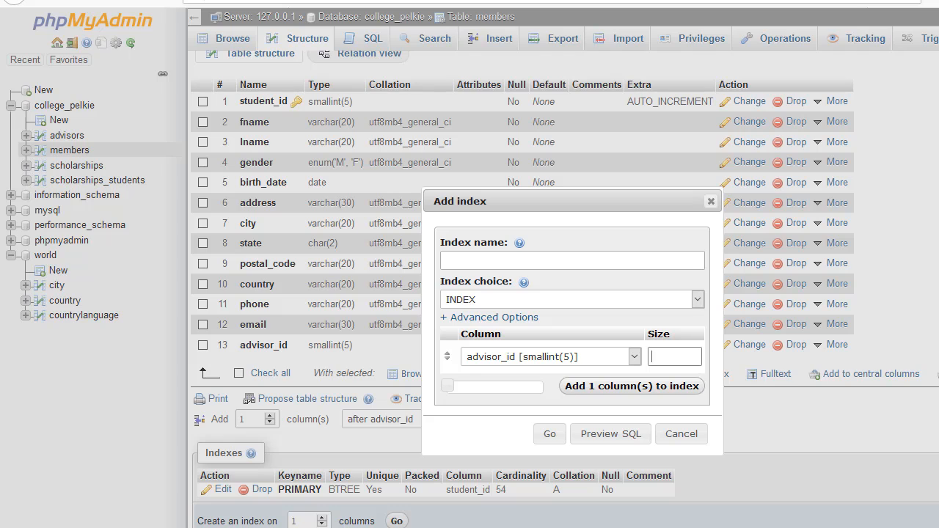
- Preview the SQL for the advisor_id index and create the index
left_click(604, 440)
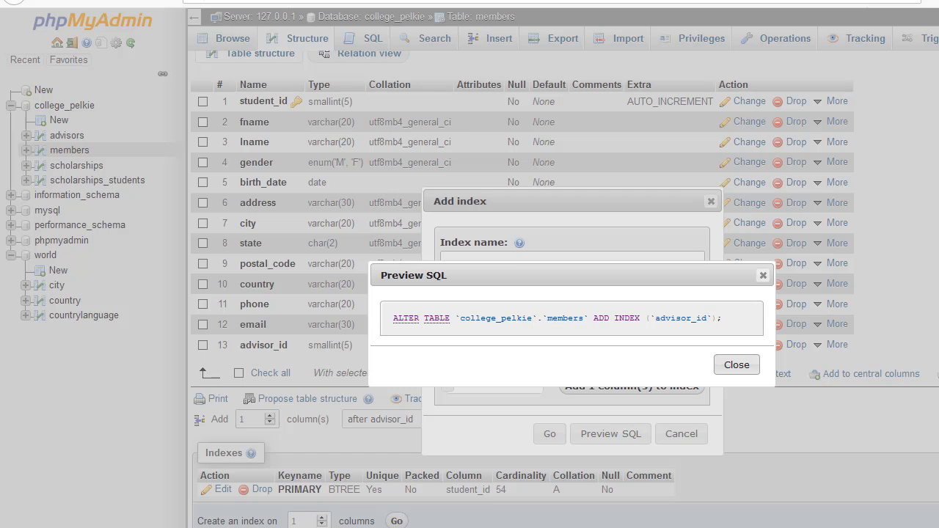
left_click(744, 367)
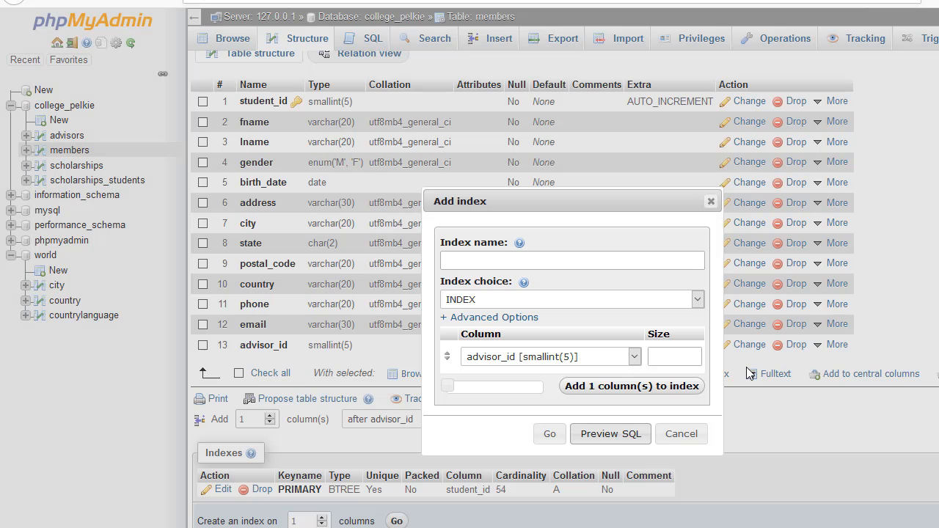
left_click(549, 434)
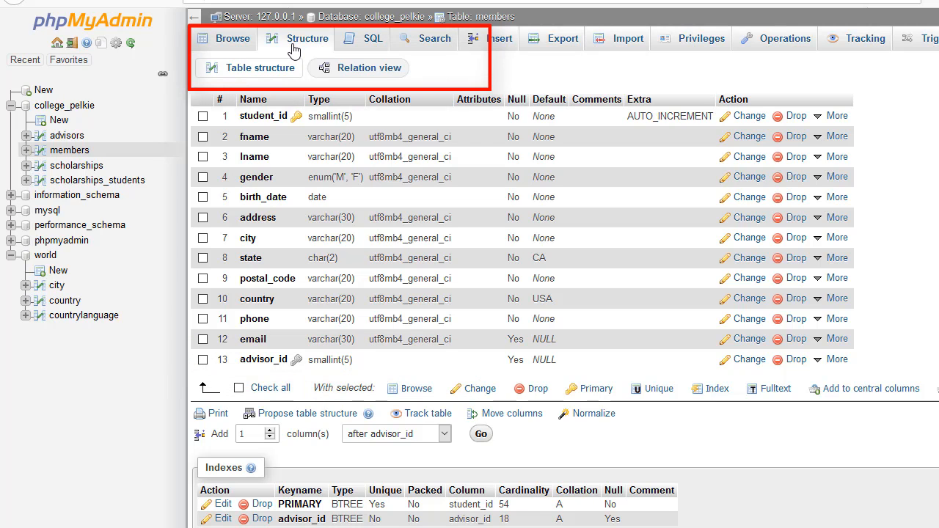
- Set up a foreign key constraint on members.advisor_id referencing advisor_id in college_pelkie's advisors table and preview its SQL
left_click(370, 70)
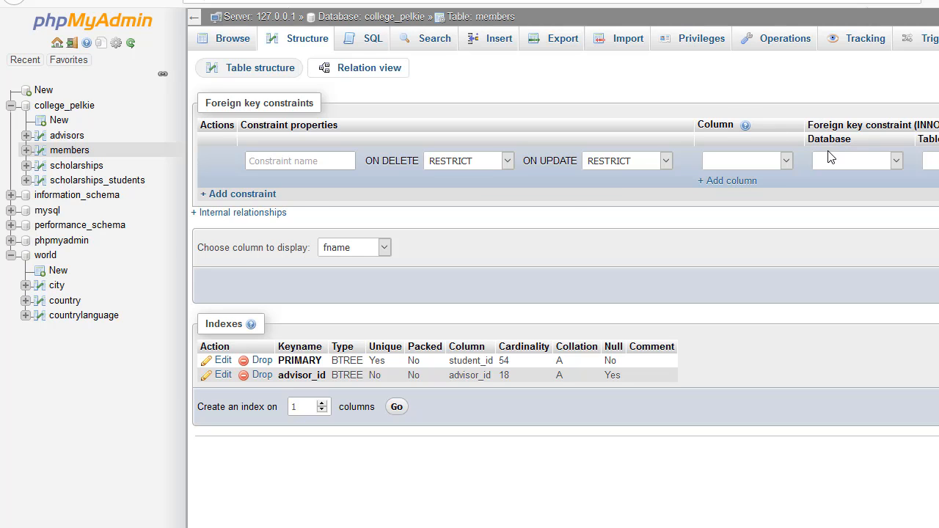
left_click(787, 163)
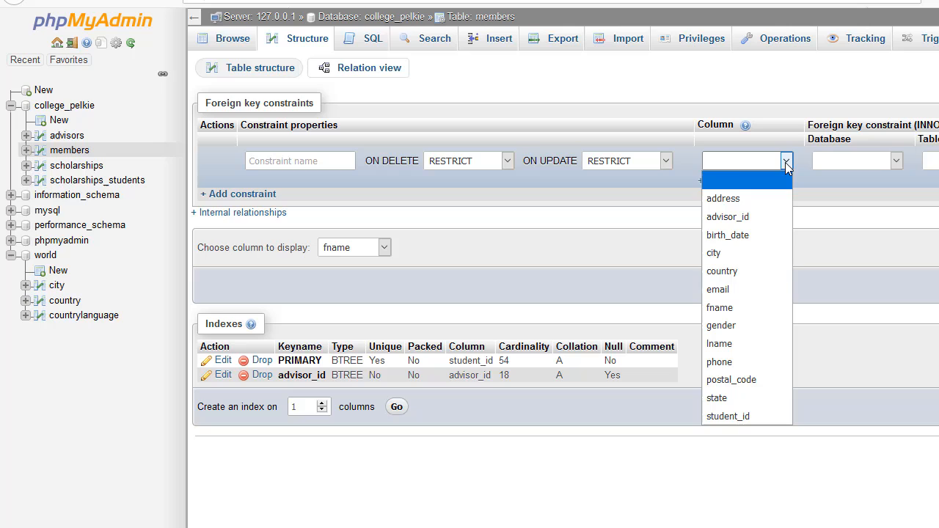
left_click(757, 217)
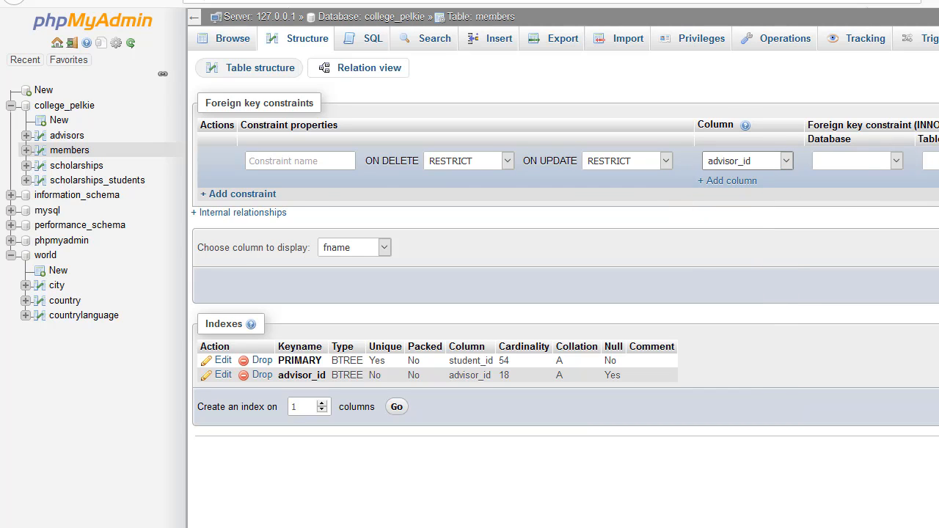
left_click(896, 161)
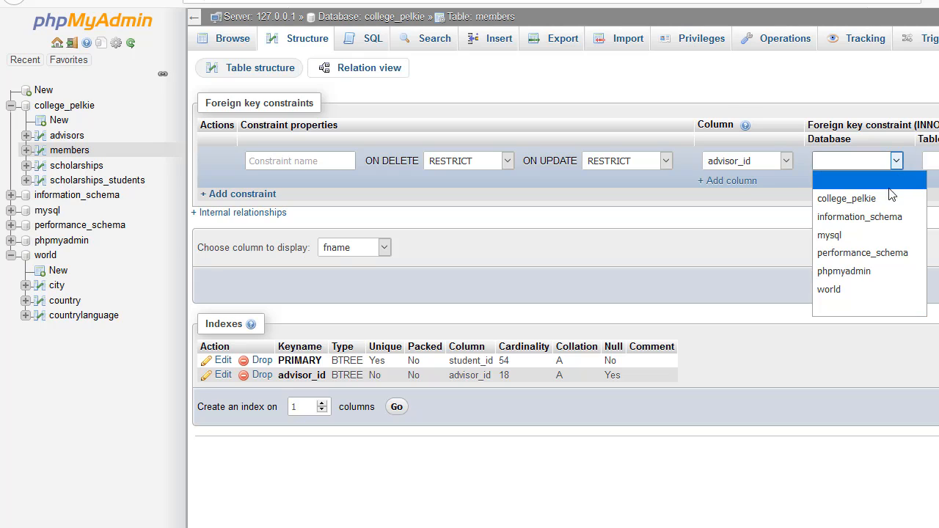
left_click(837, 196)
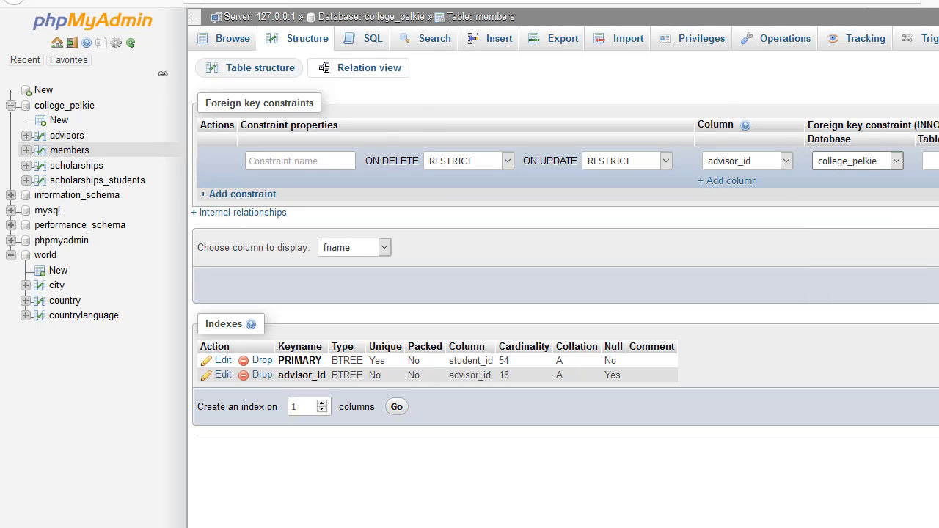
left_click(932, 160)
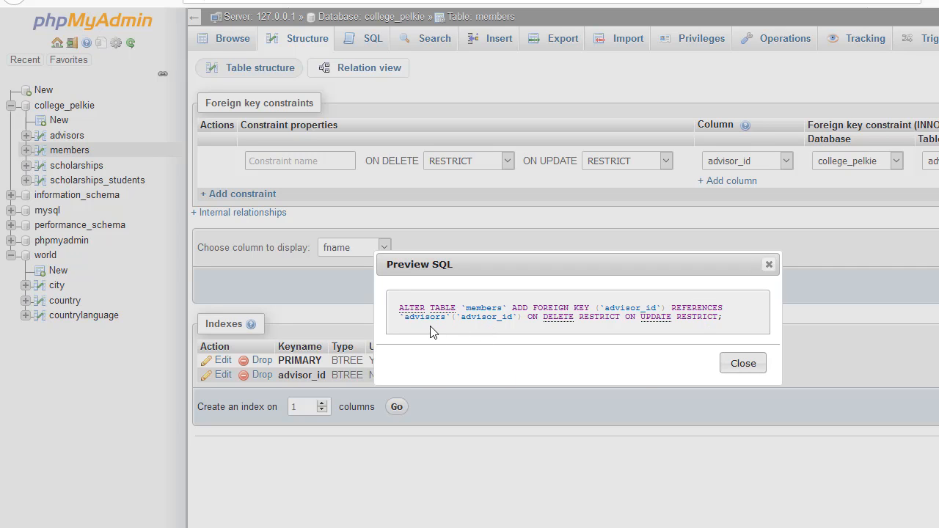
left_click(735, 365)
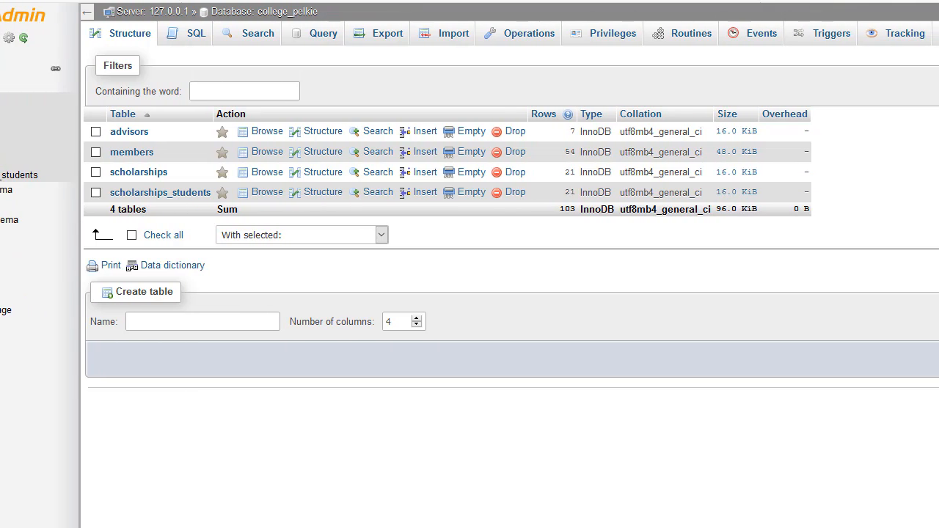
- Open the Designer for college_pelkie and spread out the scholarships, members, scholarships_students and advisors tables so none overlap
mouse_move(890, 41)
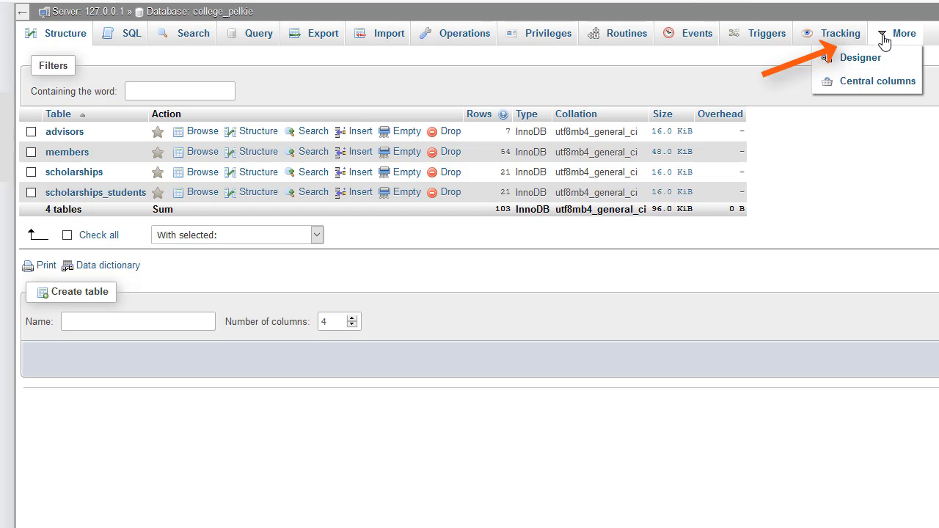
left_click(859, 62)
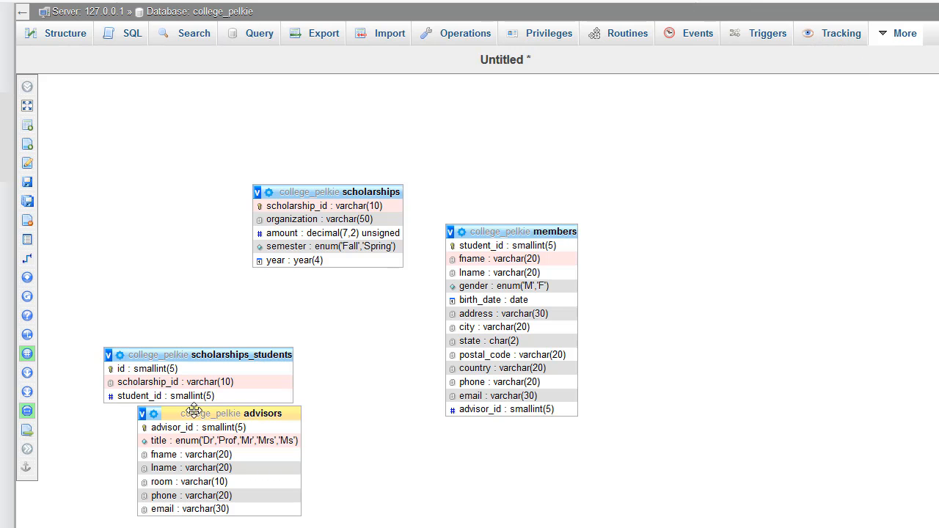
left_click_drag(304, 190, 251, 168)
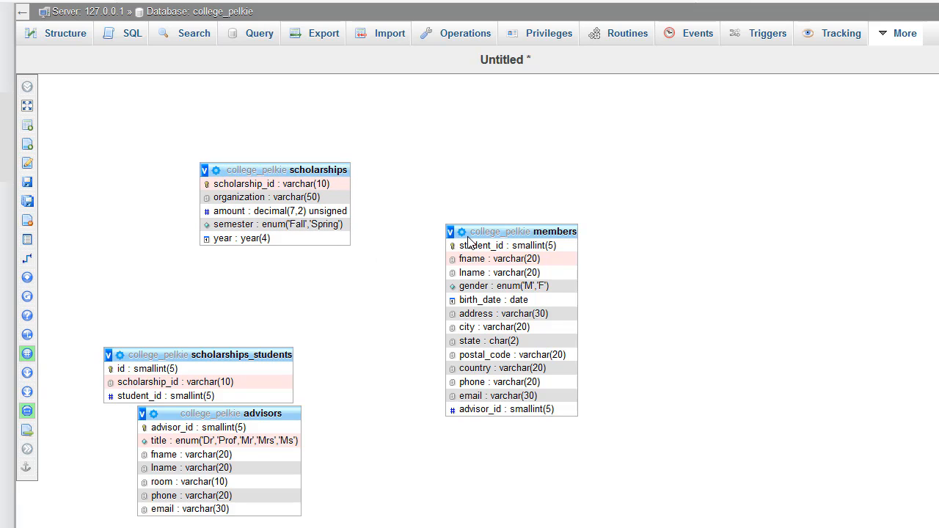
left_click_drag(488, 226, 602, 186)
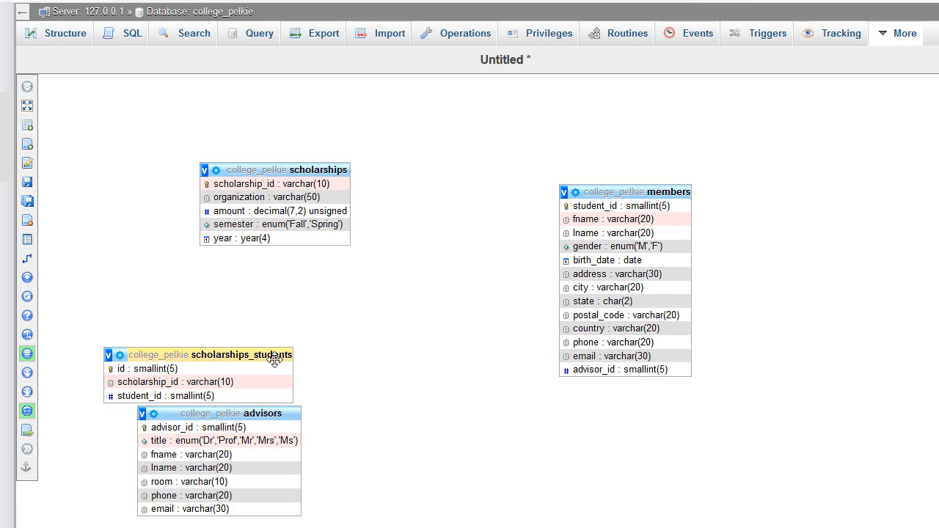
left_click_drag(262, 349, 240, 297)
left_click_drag(300, 413, 494, 301)
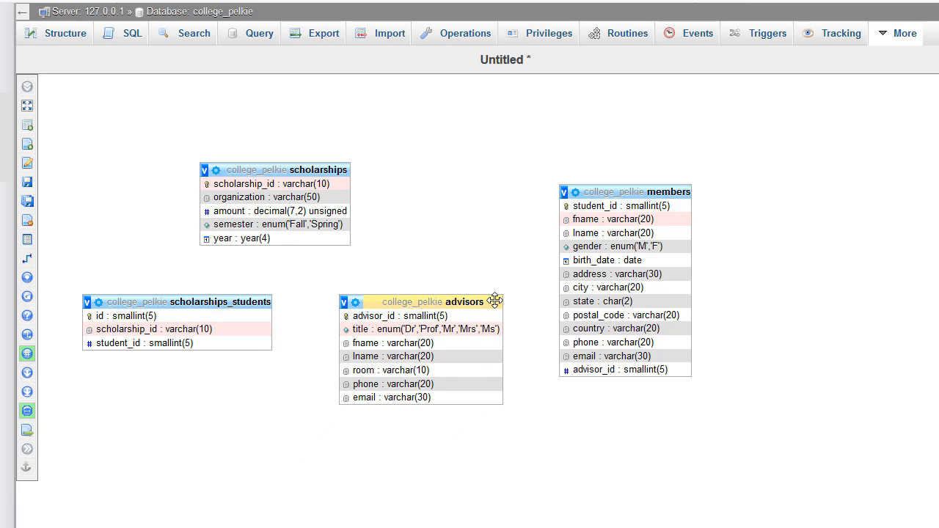
- Create a relationship with advisors.advisor_id as referenced key and members.advisor_id as foreign key, using RESTRICT on delete and on update
mouse_move(22, 177)
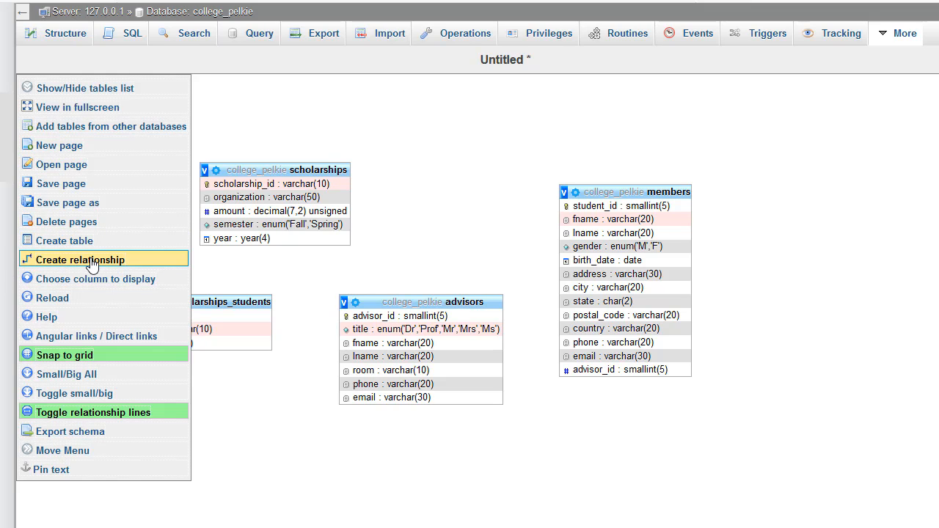
left_click(92, 266)
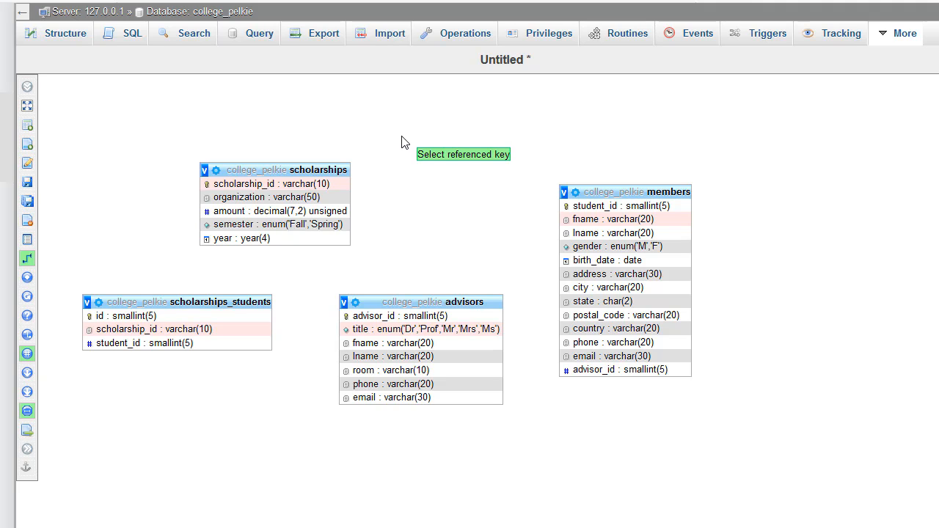
left_click(398, 321)
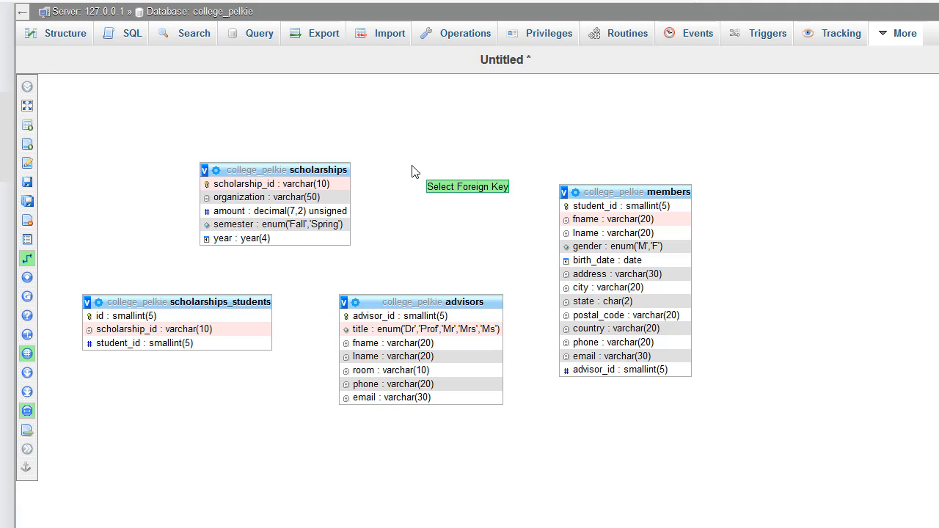
left_click(635, 372)
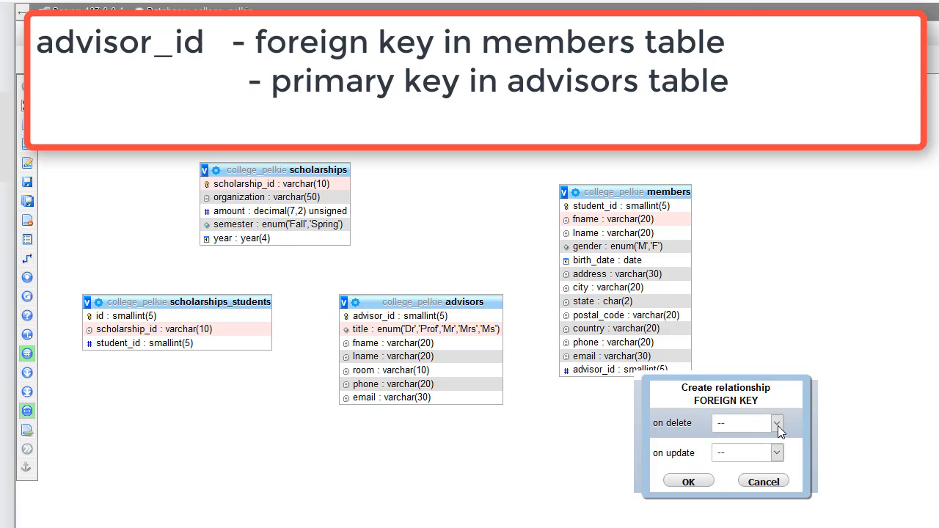
left_click(777, 423)
left_click(737, 514)
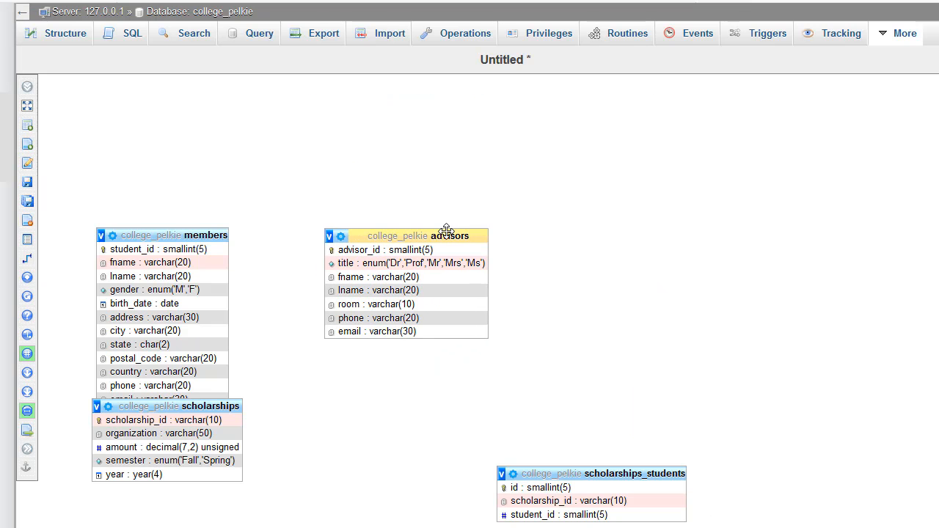
- Rearrange the diagram with members above scholarships, advisors beside members, and scholarships_students below advisors, leaving the relationship line unobstructed
left_click_drag(447, 231, 454, 224)
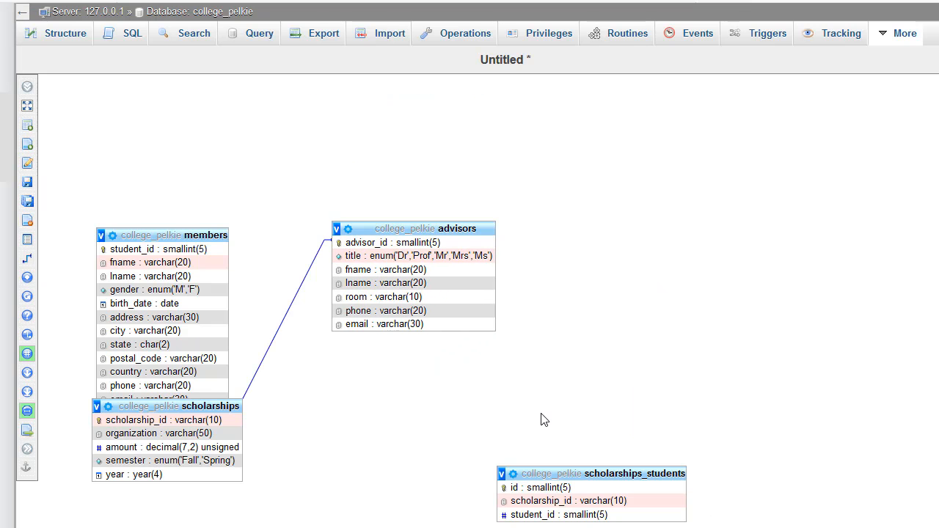
left_click_drag(216, 230, 217, 121)
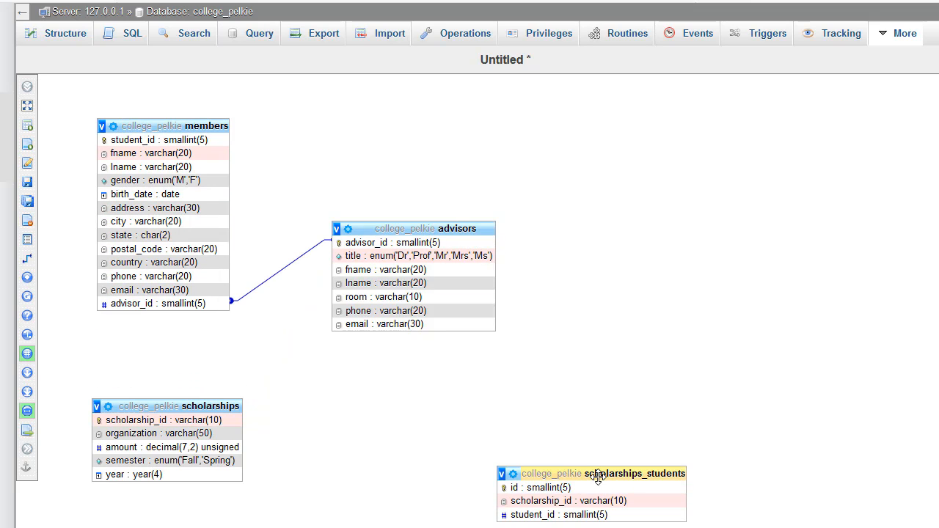
left_click_drag(598, 473, 498, 434)
left_click_drag(221, 396, 219, 365)
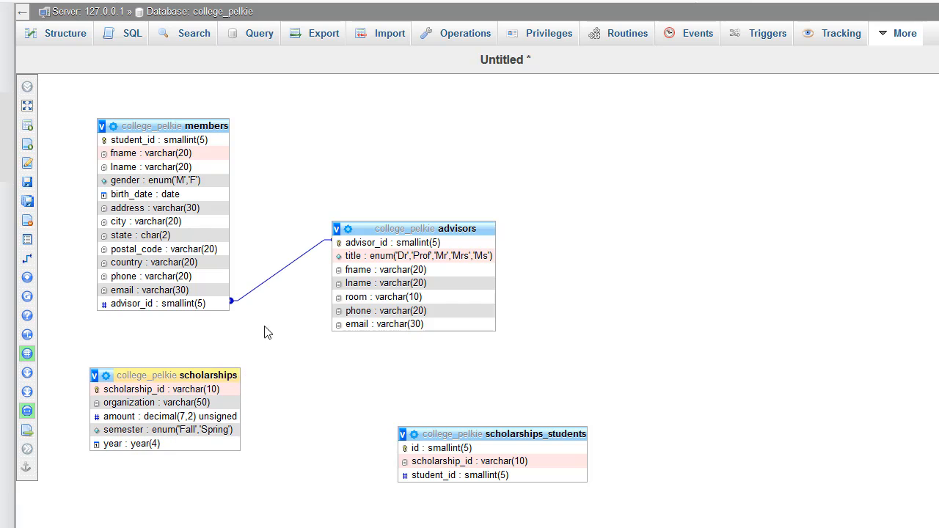
left_click_drag(371, 228, 424, 235)
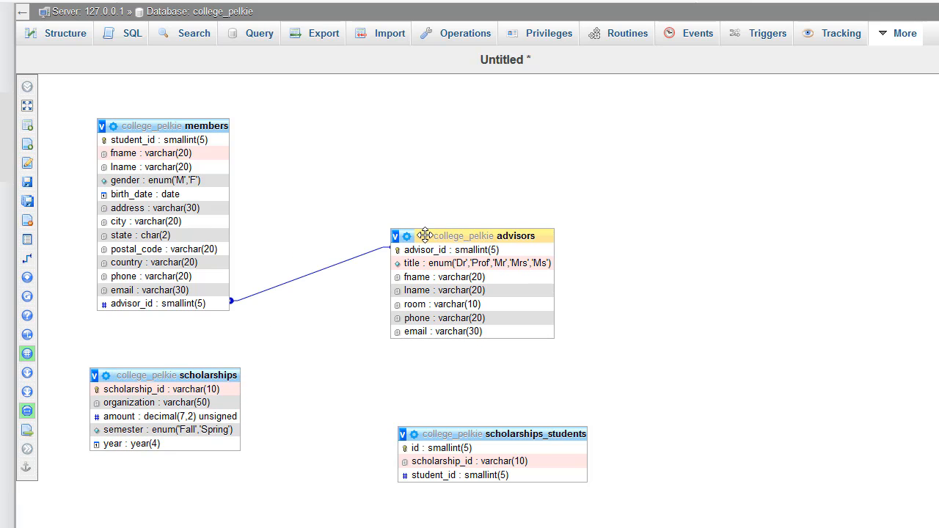
- Toggle the relationship lines in the diagram off and on repeatedly, ending with them shown
mouse_move(29, 355)
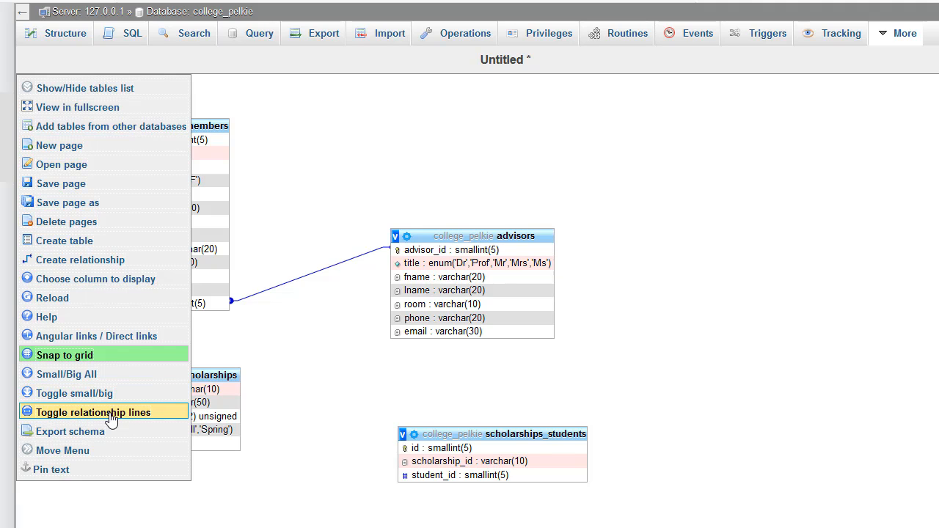
left_click(143, 415)
left_click(143, 417)
left_click(143, 417)
left_click(143, 417)
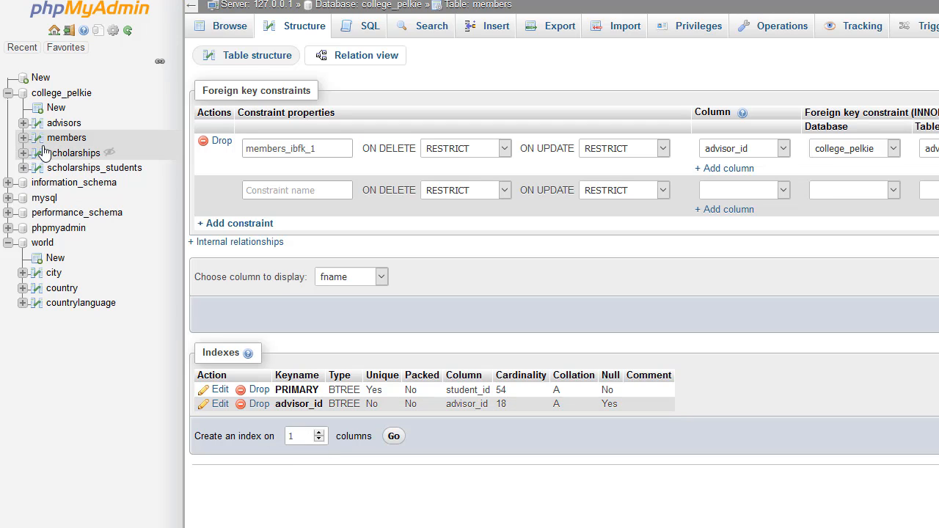
- Browse the rows of the members table in college_pelkie
left_click(66, 138)
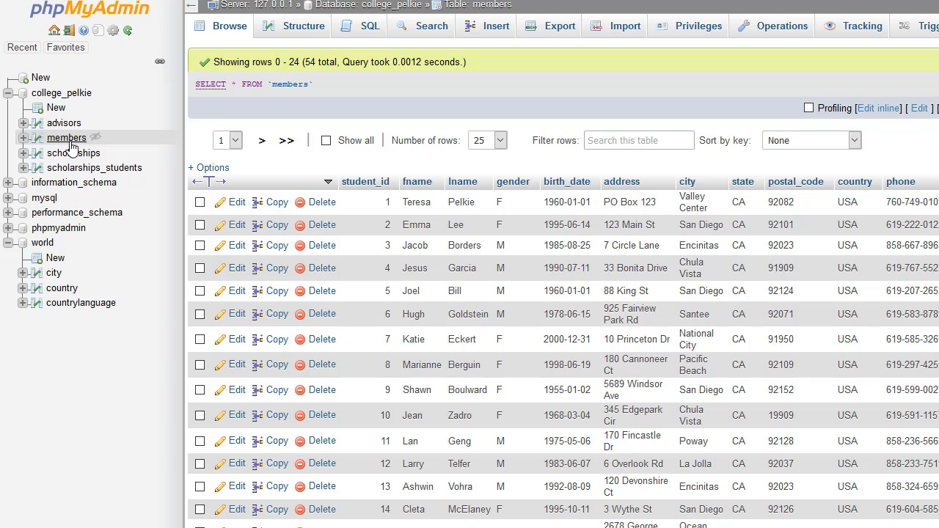
- Review the members table's move, rename, copy, maintenance and deletion operations, and view the export options for that table
left_click(782, 30)
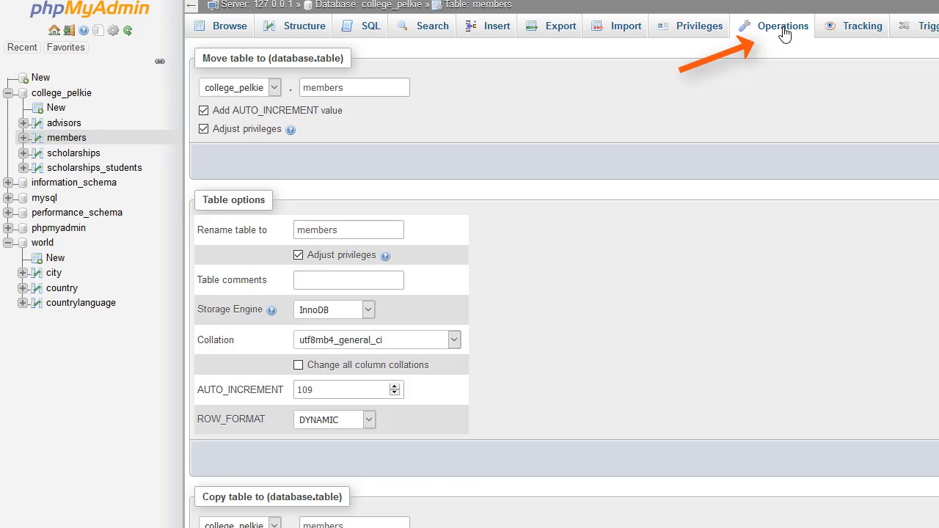
left_click(346, 230)
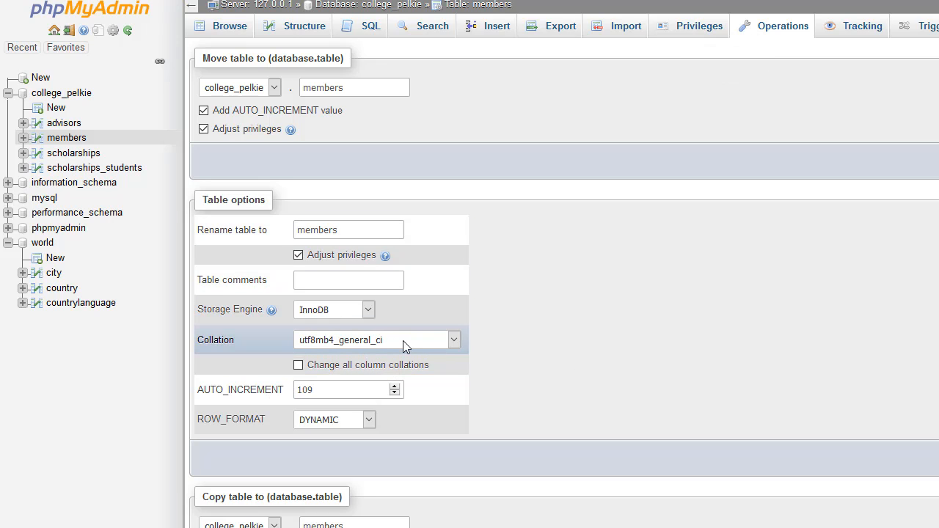
scroll(672, 316, "down", 3)
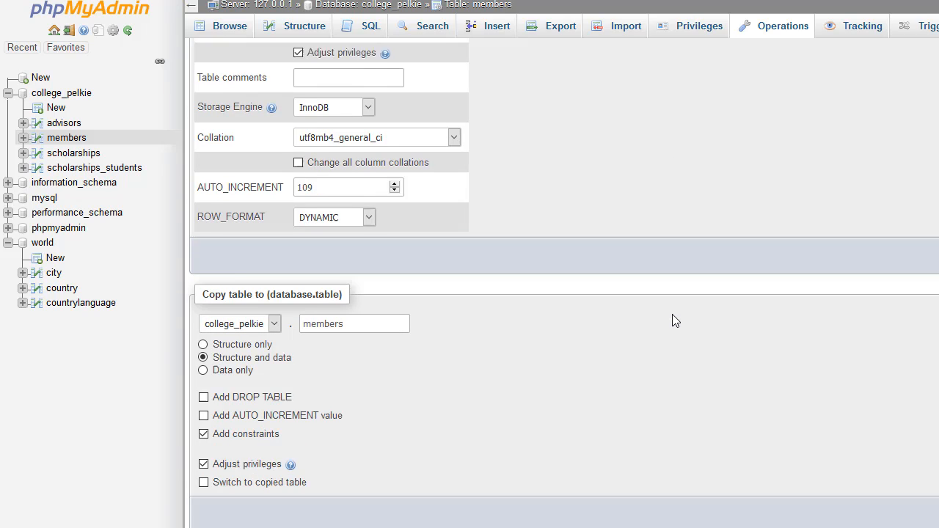
scroll(672, 315, "down", 2)
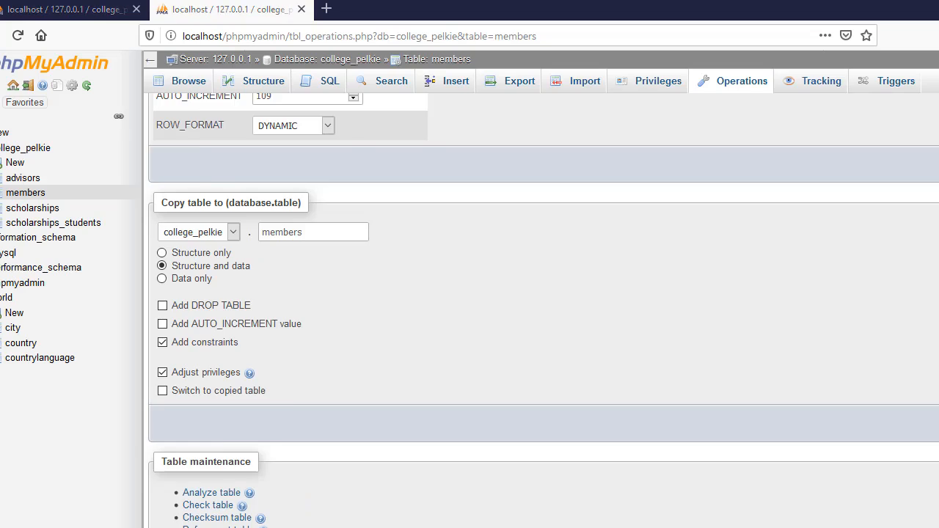
scroll(380, 459, "down", 3)
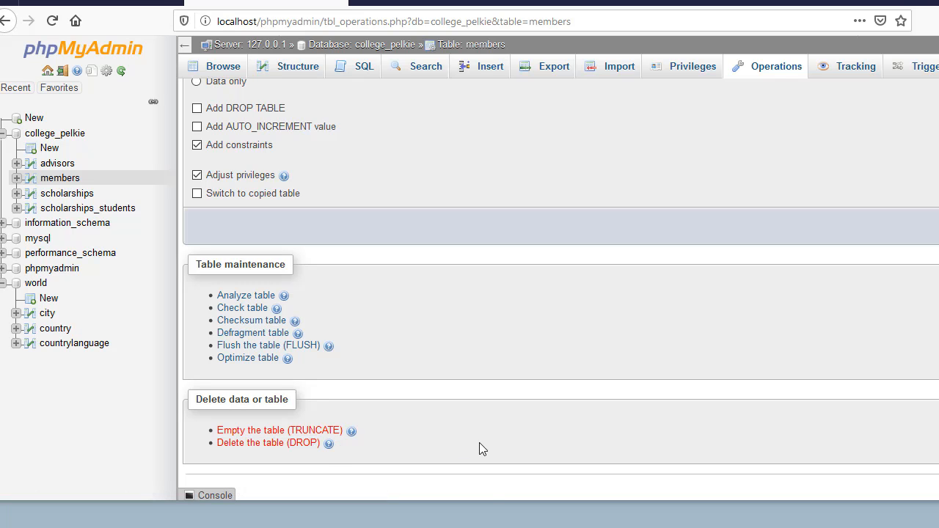
scroll(558, 293, "up", 8)
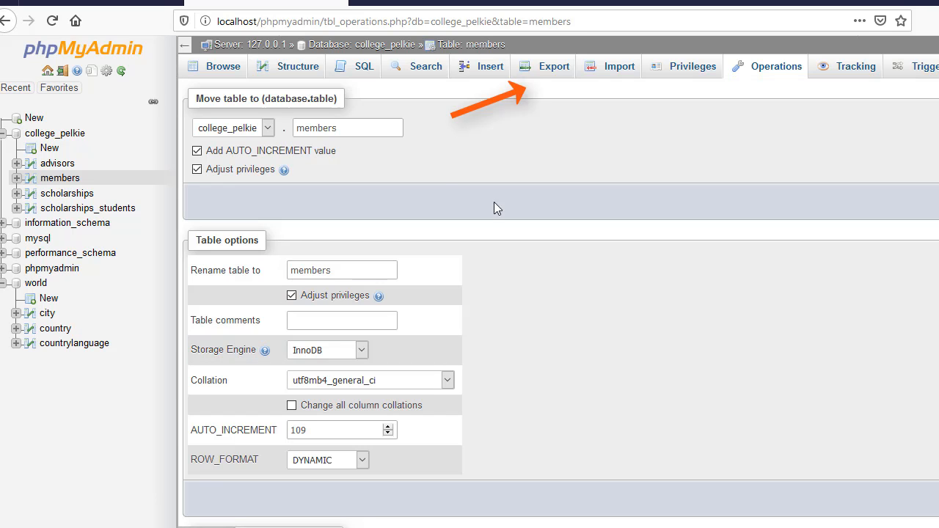
left_click(544, 71)
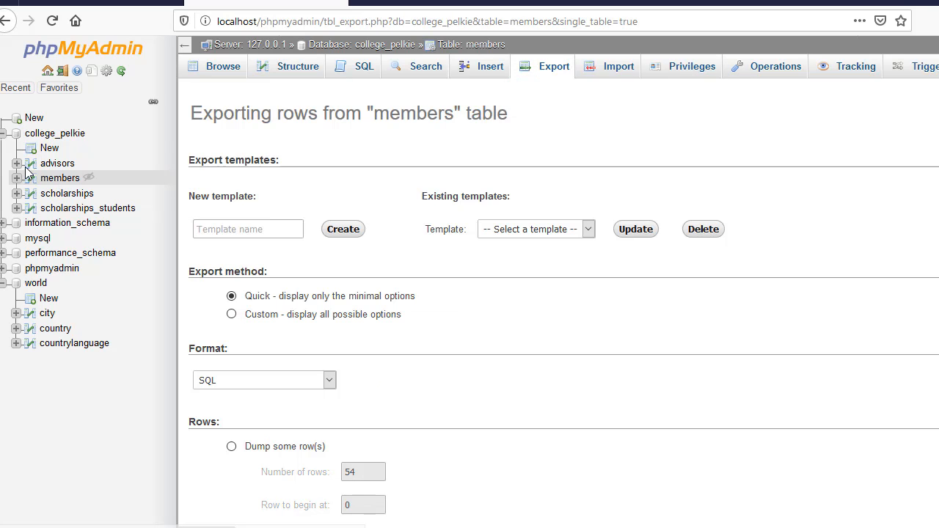
- Set up an SQL export of the whole college_pelkie database using the Custom method, and bring up its object creation options
left_click(39, 137)
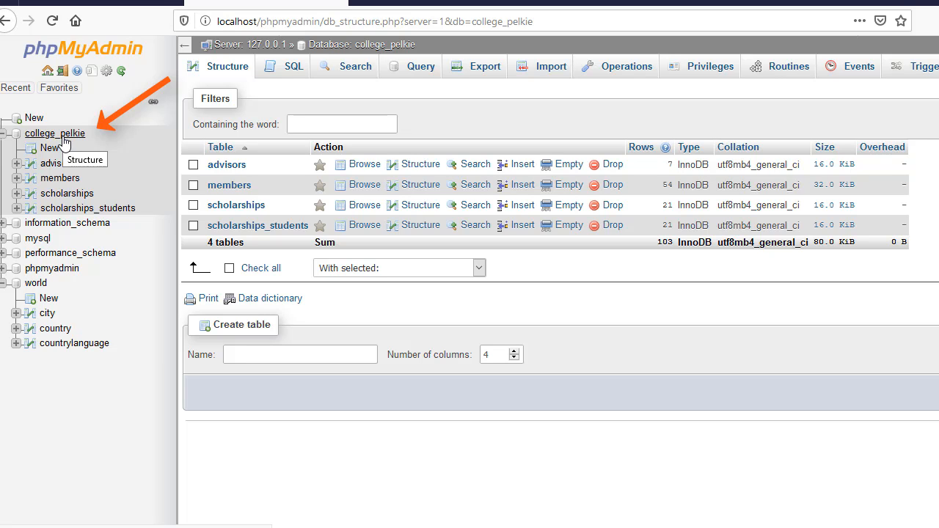
left_click(483, 71)
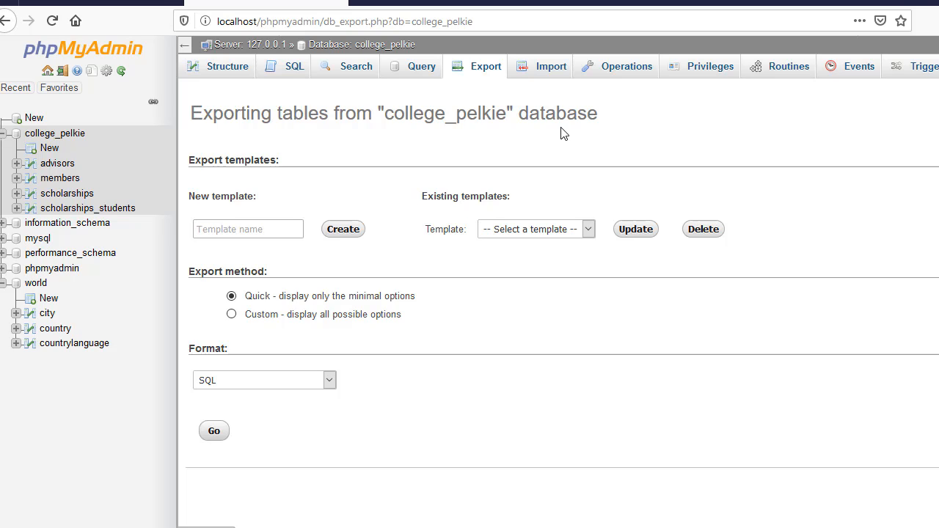
left_click(232, 316)
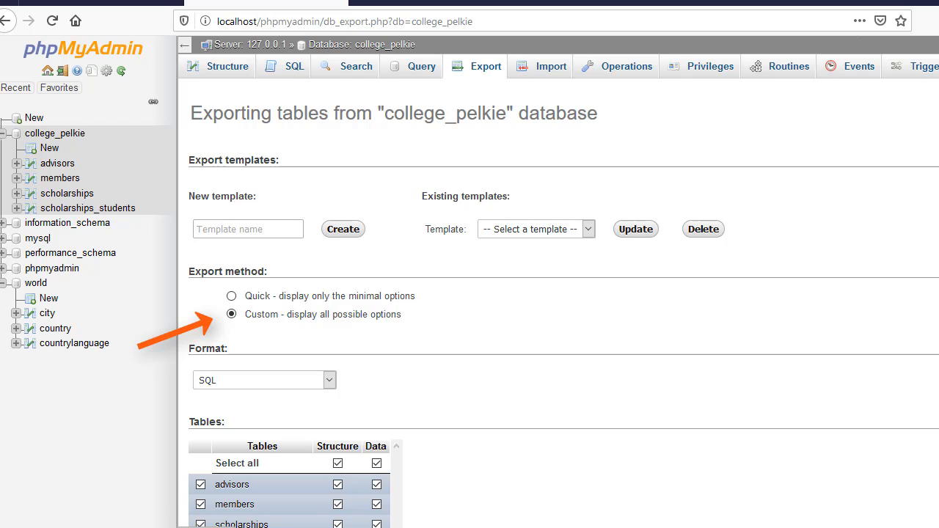
scroll(564, 303, "down", 5)
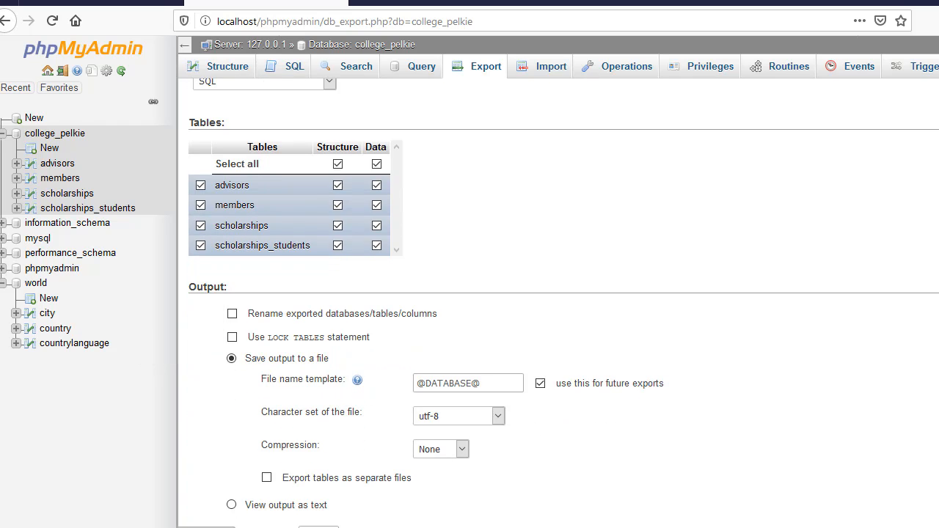
scroll(564, 303, "down", 2)
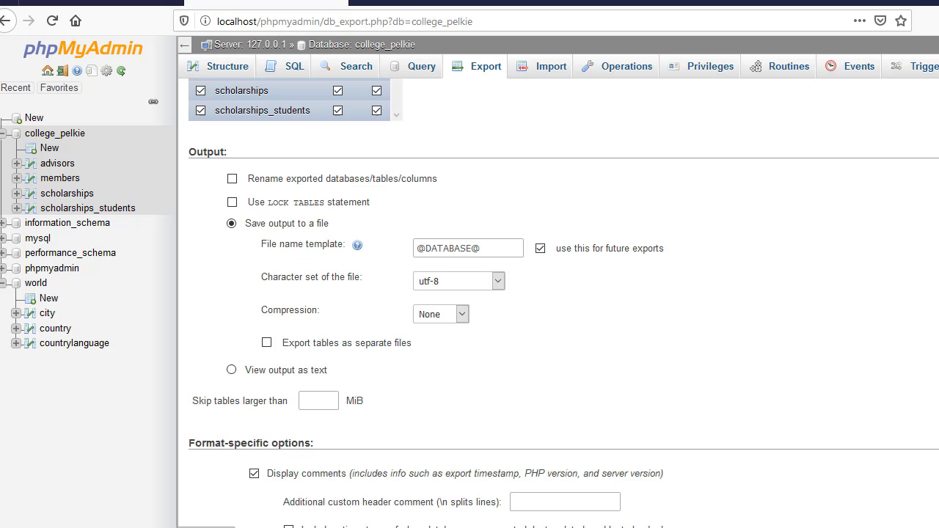
scroll(314, 254, "down", 10)
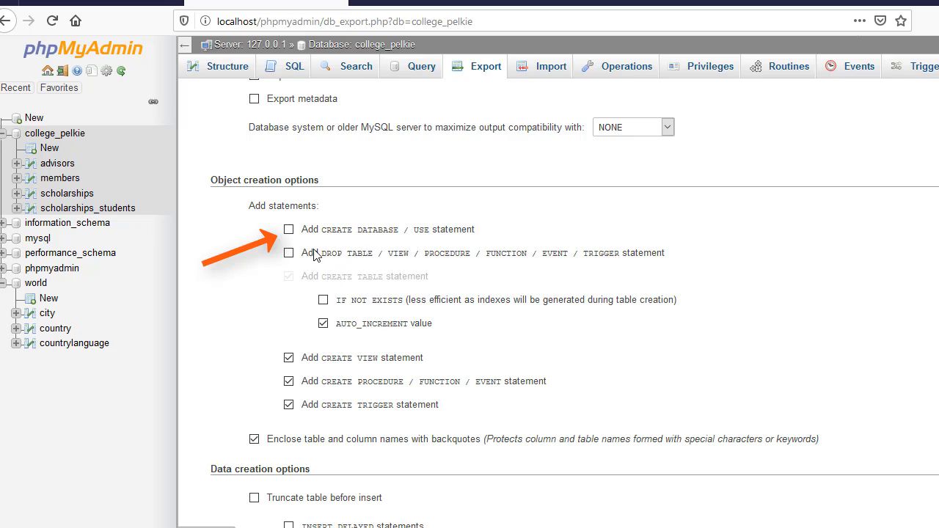